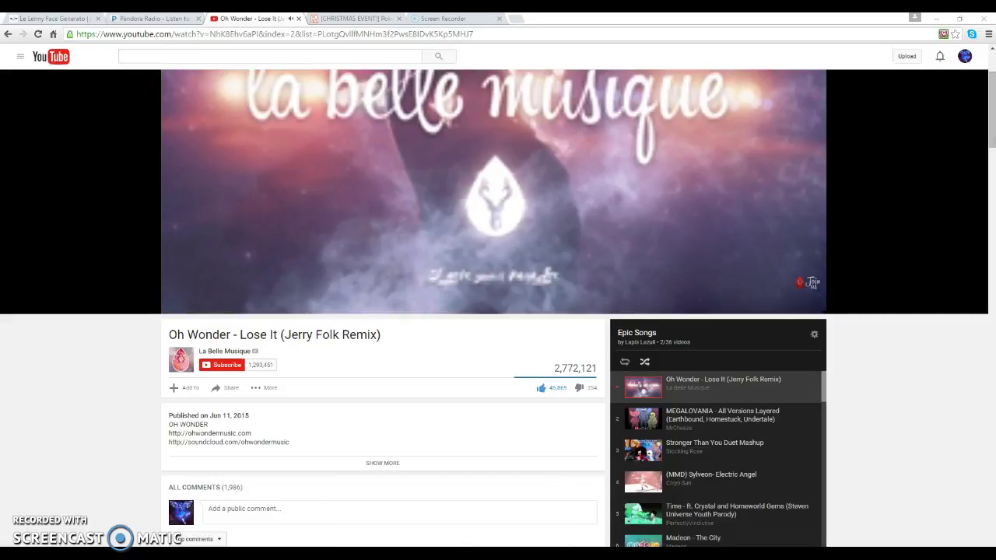
Switch to FireAlpaca and close the window with the Untitled.png sketch without saving it.
left_click(446, 553)
left_click(503, 515)
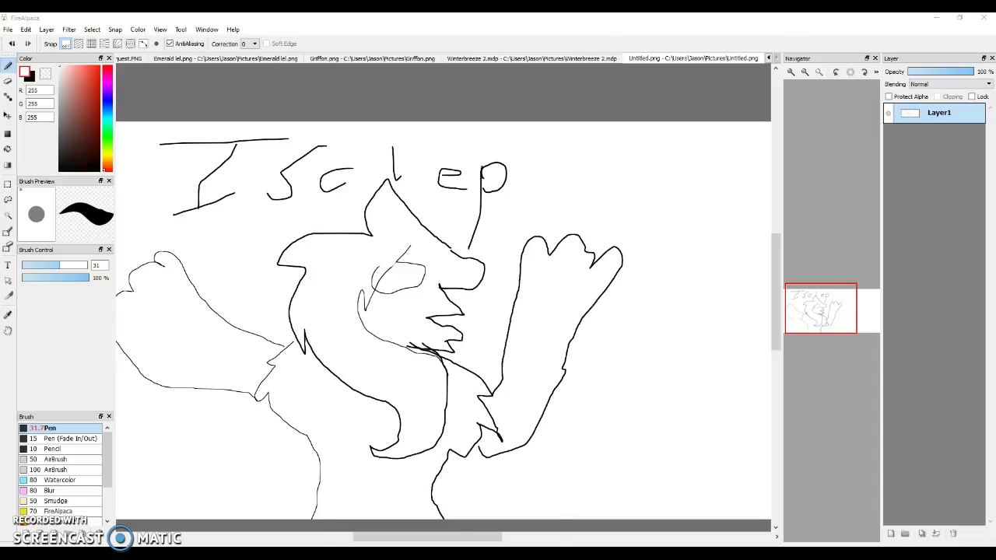
left_click(385, 510)
left_click(446, 553)
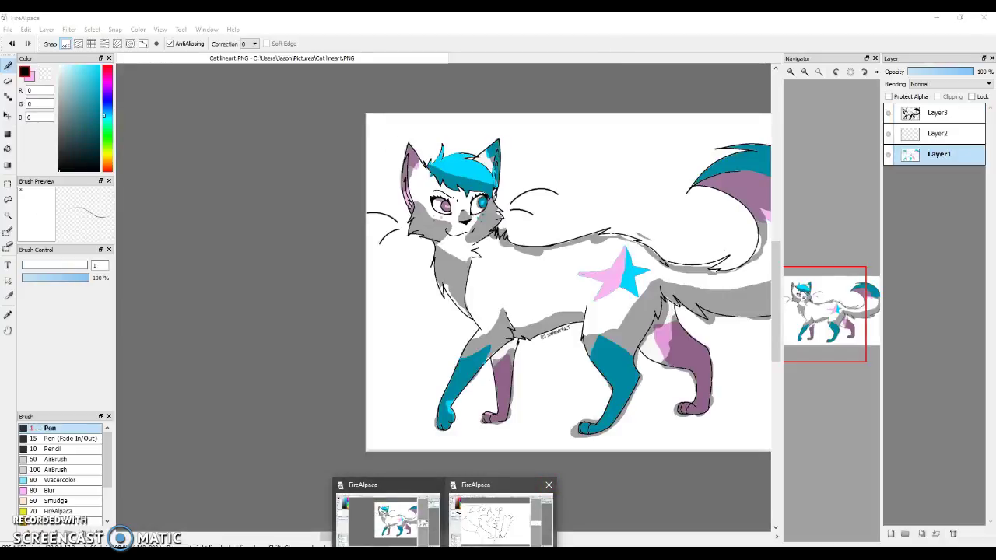
left_click(549, 485)
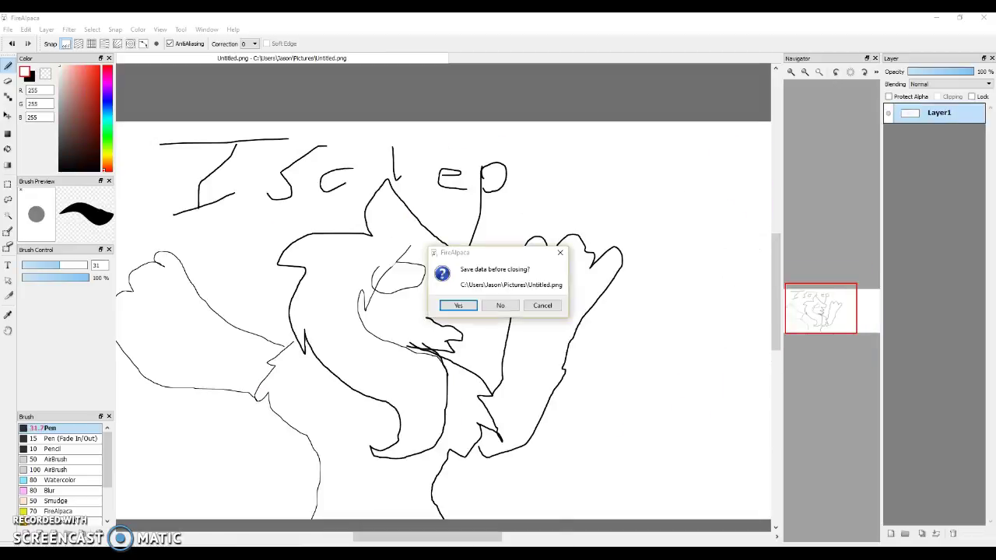
left_click(501, 305)
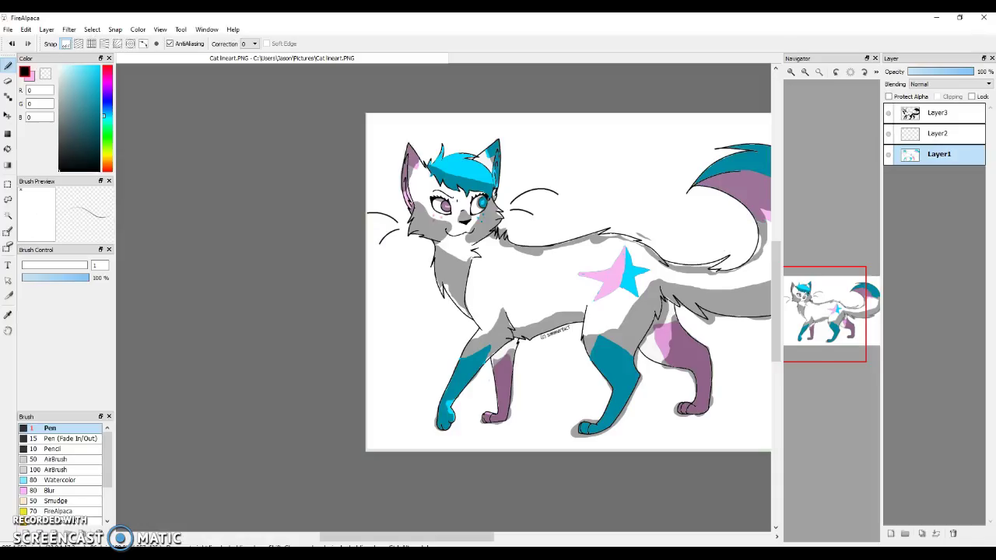
On Layer3, erase the shading that spills outside the legs, setting the eraser size to 5.5 for the hind legs.
left_click_drag(836, 315, 833, 315)
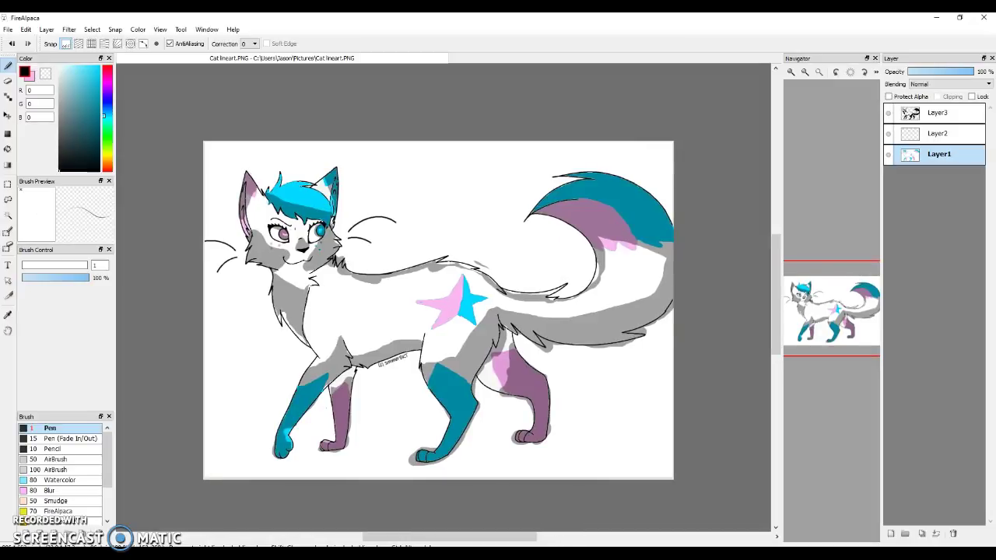
left_click(8, 81)
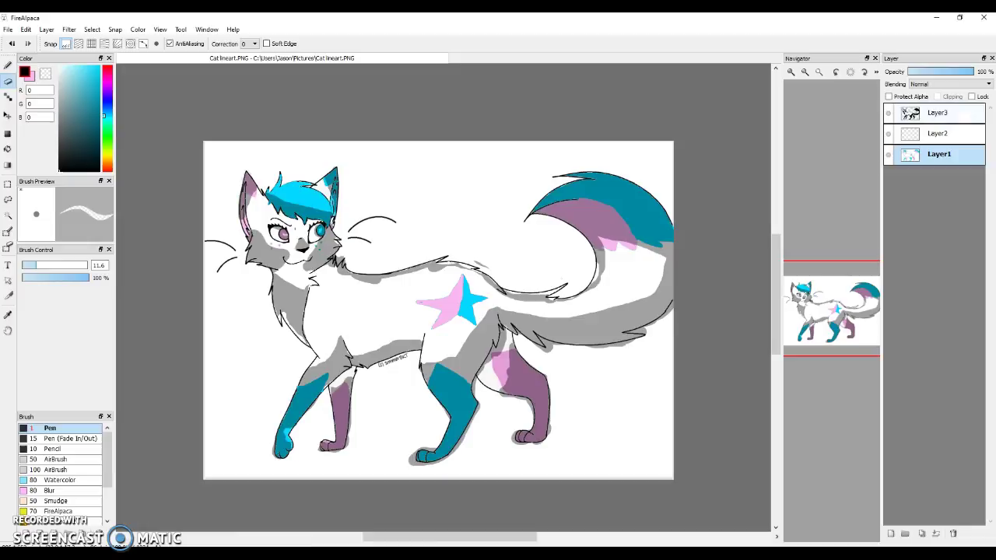
left_click(939, 112)
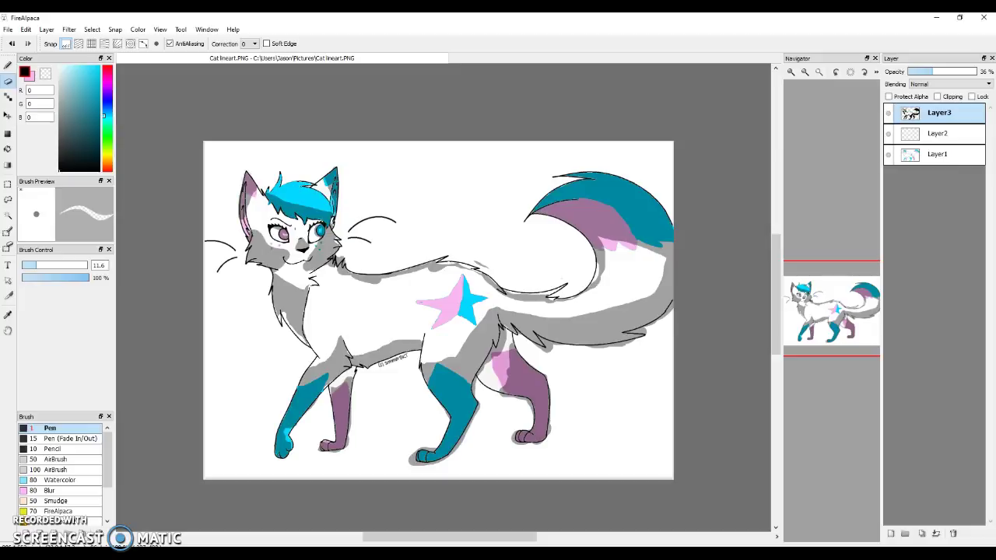
left_click_drag(351, 425, 345, 449)
left_click(28, 265)
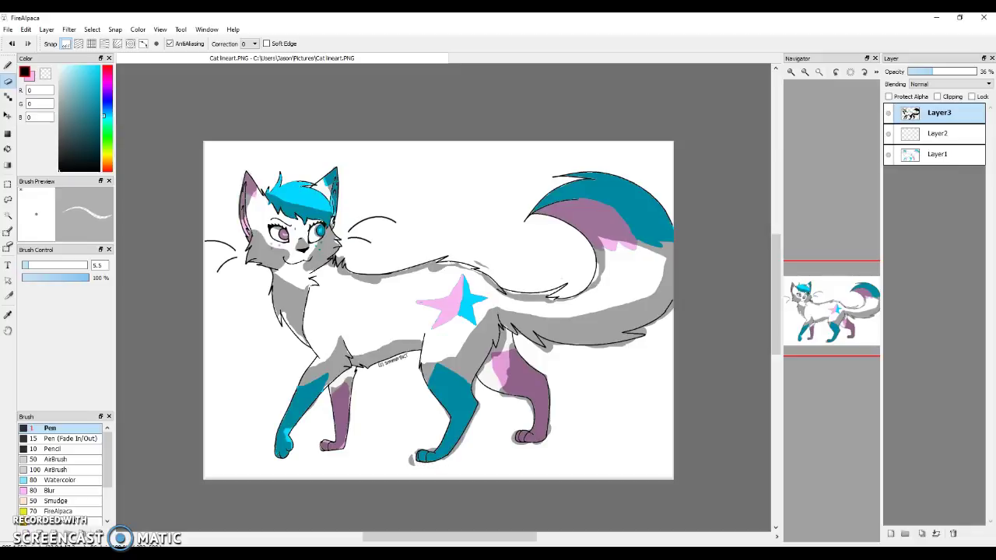
mouse_move(459, 446)
left_mouse_down()
mouse_move(480, 404)
mouse_move(475, 375)
mouse_move(502, 338)
mouse_move(498, 354)
mouse_move(502, 330)
left_mouse_up()
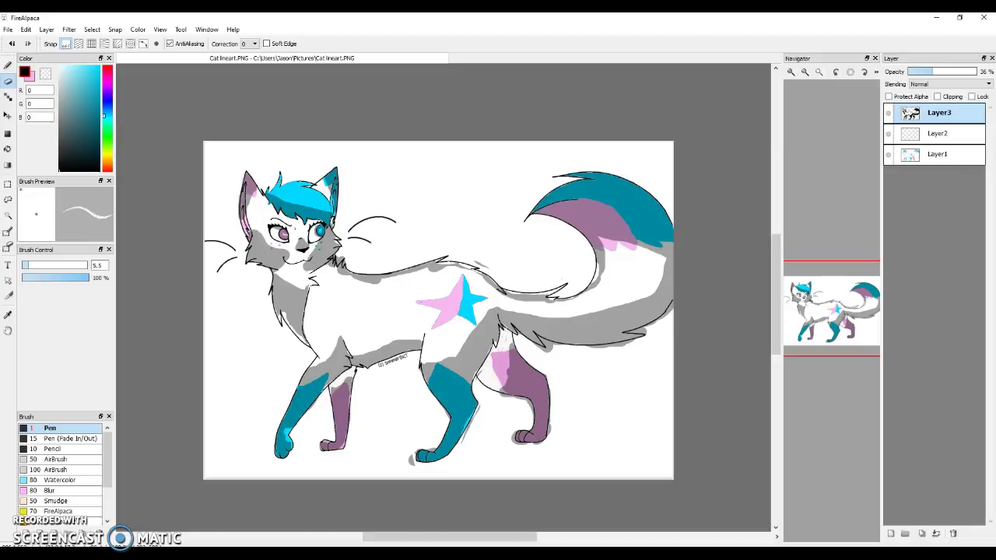
Set the eraser size to 15 and remove stray shading under the tail, behind the neck and around both hind legs and paws.
left_click(41, 265)
mouse_move(547, 351)
left_mouse_down()
mouse_move(537, 340)
mouse_move(619, 344)
mouse_move(646, 333)
mouse_move(617, 330)
mouse_move(668, 299)
left_mouse_up()
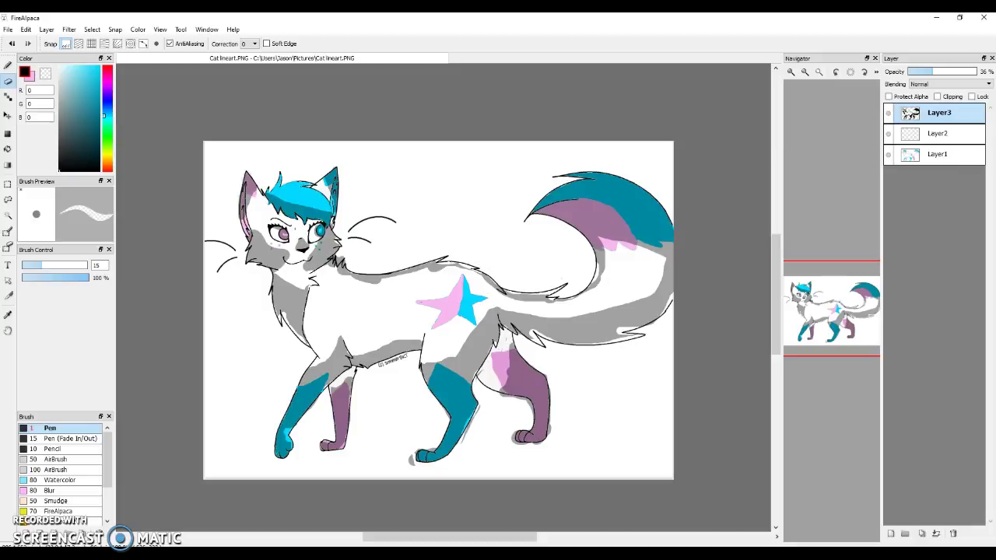
left_click_drag(346, 265, 335, 260)
mouse_move(474, 417)
left_mouse_down()
mouse_move(463, 444)
mouse_move(421, 449)
mouse_move(409, 464)
left_mouse_up()
left_click_drag(482, 369, 475, 384)
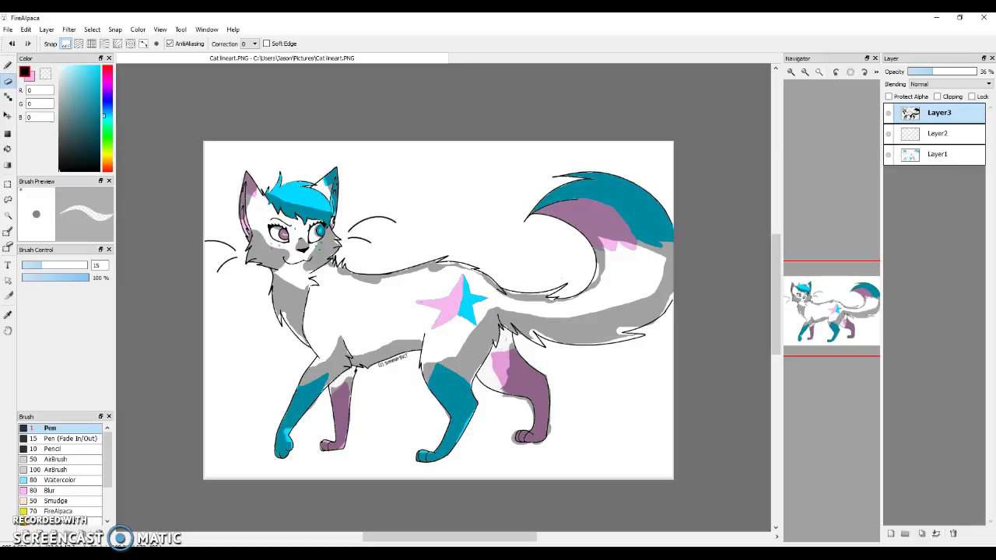
mouse_move(534, 422)
left_mouse_down()
mouse_move(515, 442)
mouse_move(547, 432)
mouse_move(548, 400)
left_mouse_up()
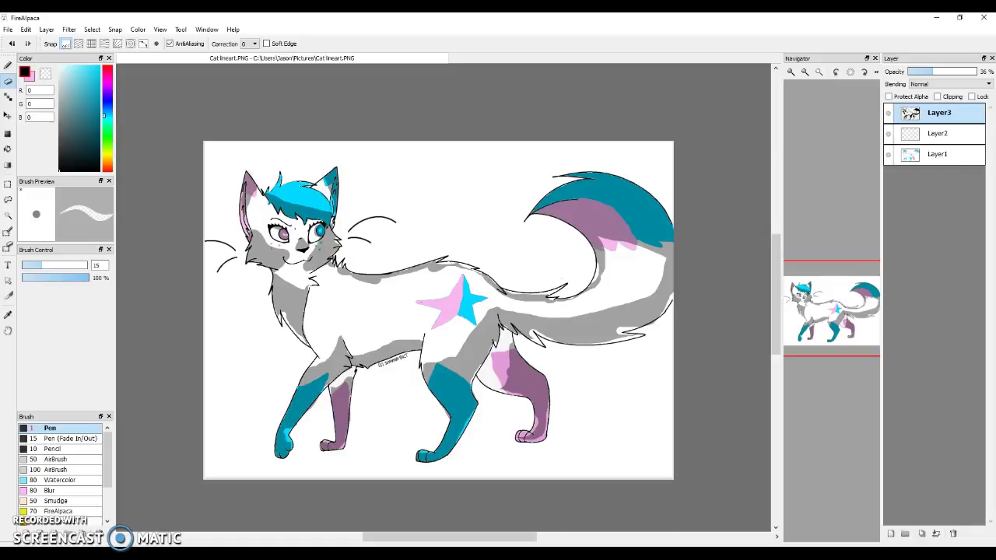
Set the Pen size to 4 and touch up the cat's shading on Layer3, alternating with the eraser.
key("b")
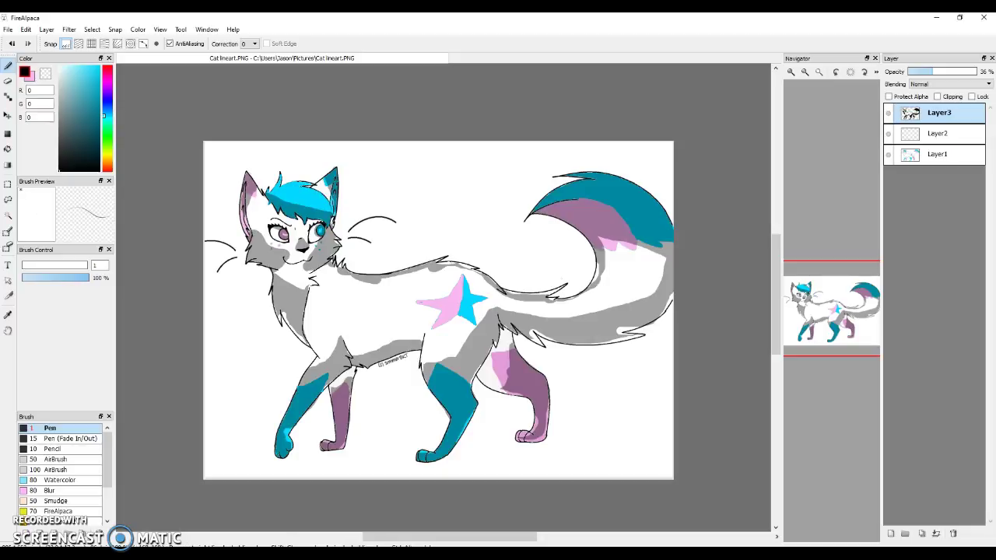
double_click(96, 265)
type("4")
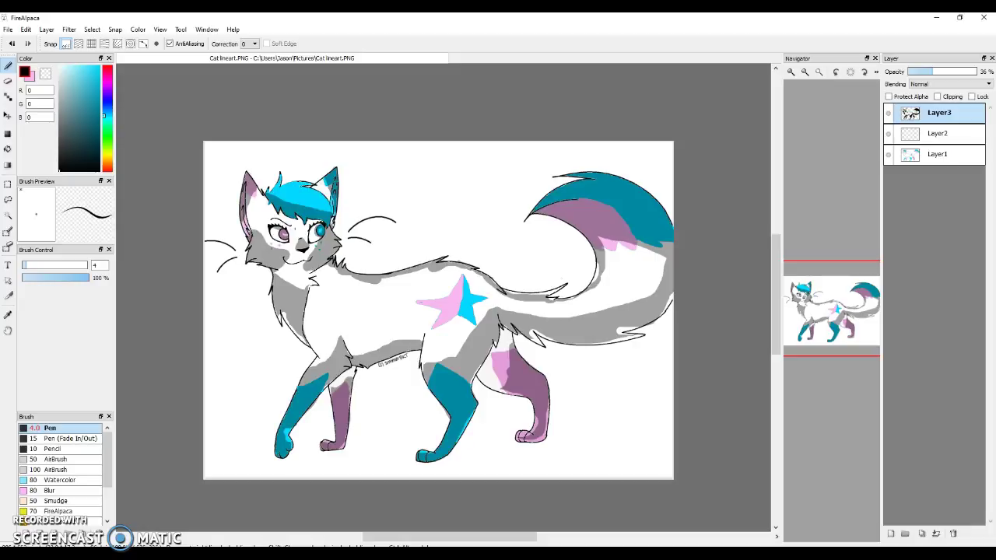
key("e")
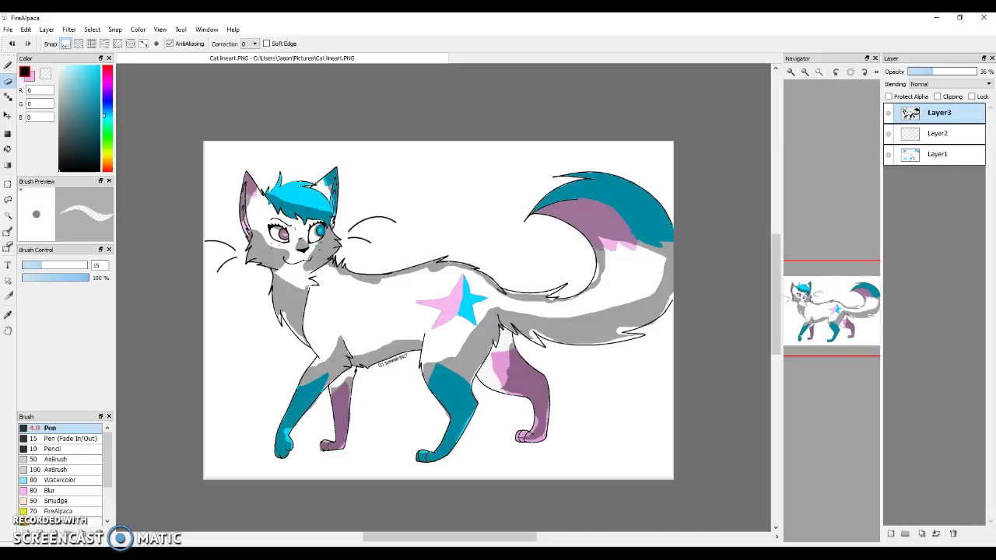
key("b")
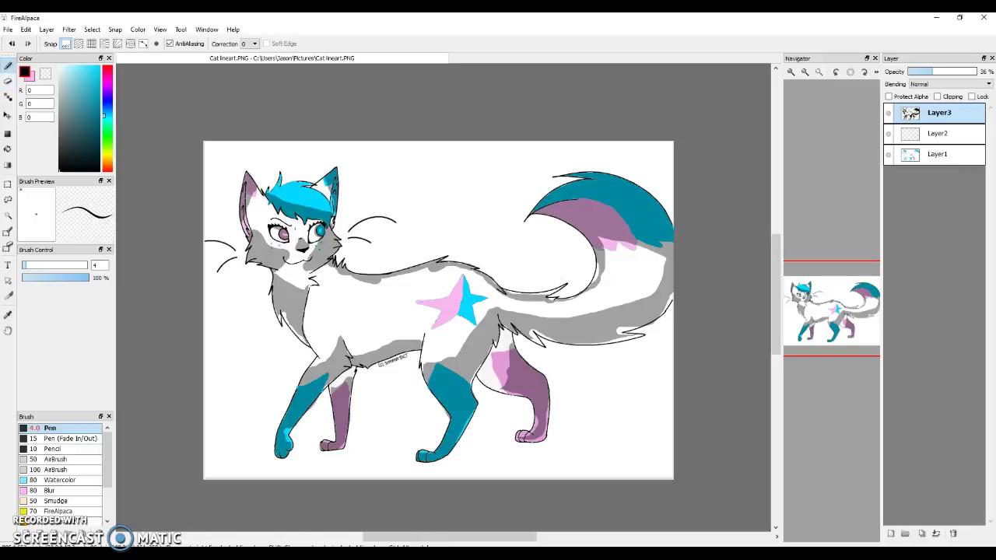
Set the Pen size to 5.5 and rework the eye shading, erasing it from the pink iris and shading the other eye's white.
left_click(28, 265)
key("e")
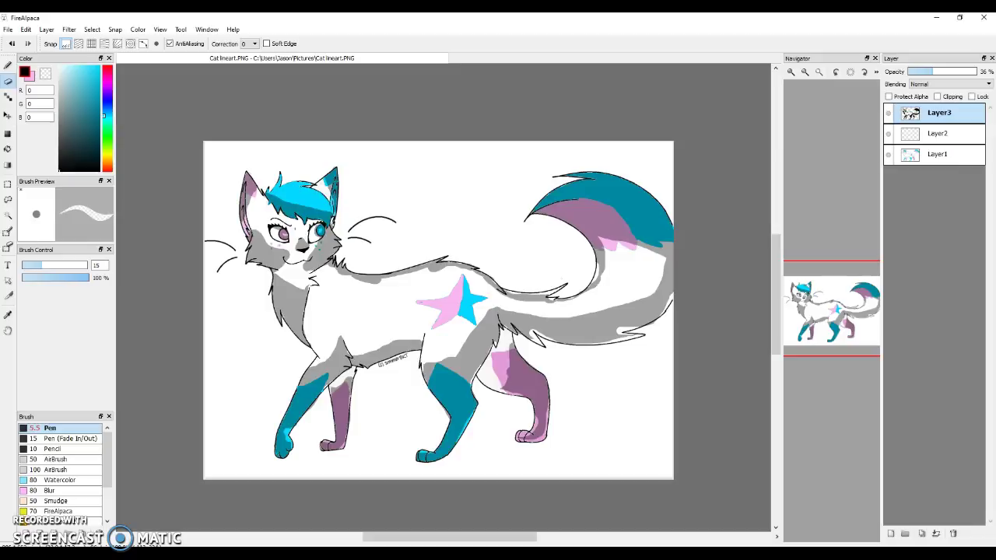
key("b")
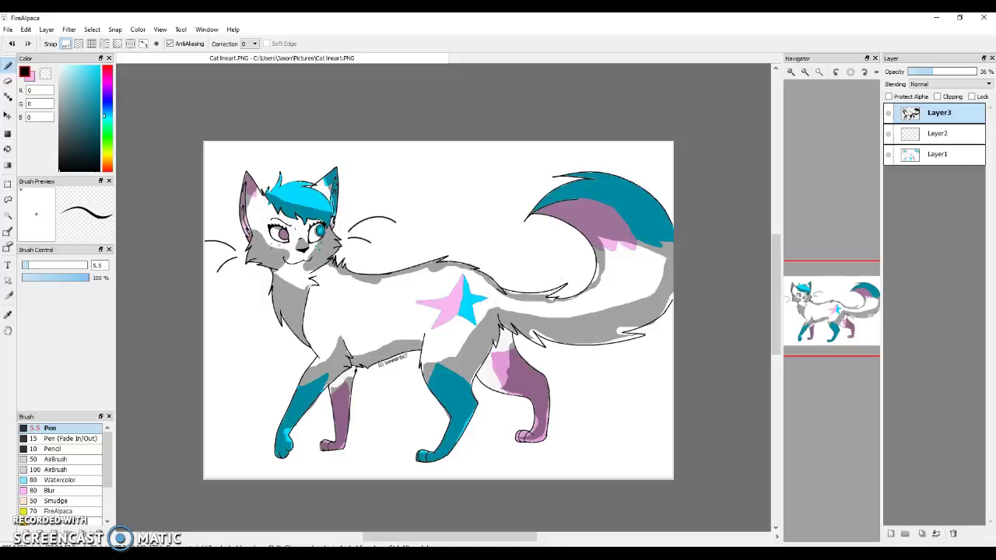
key("e")
left_click_drag(286, 233, 280, 235)
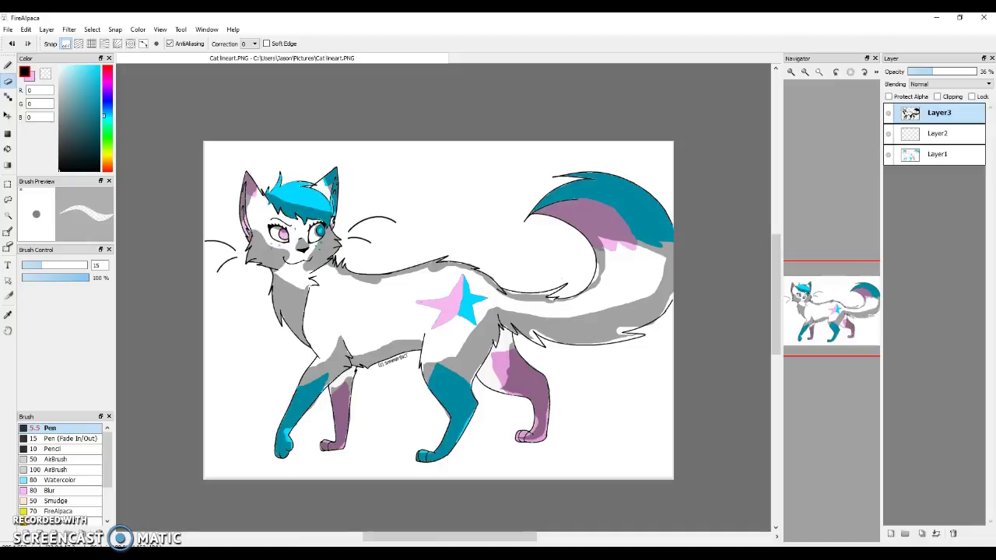
key("b")
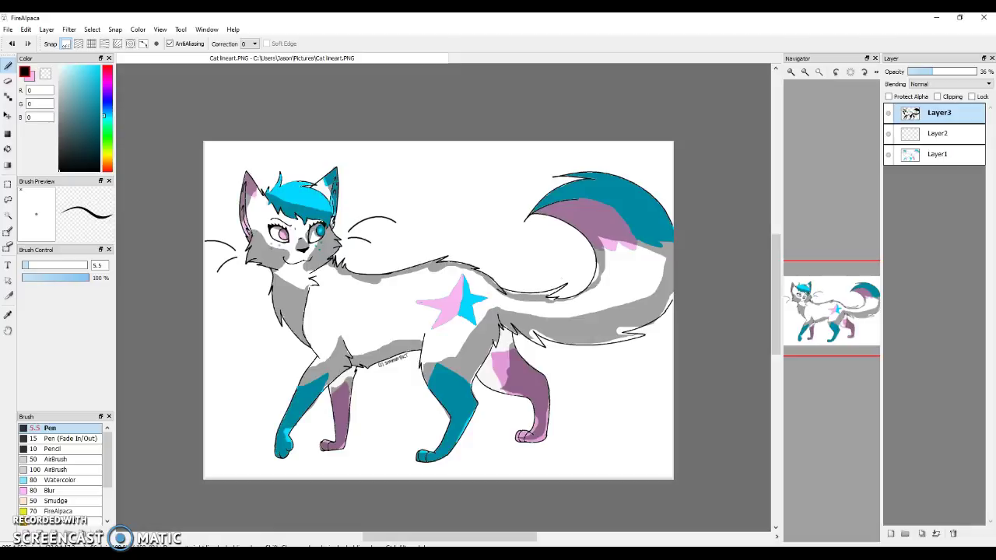
key("e")
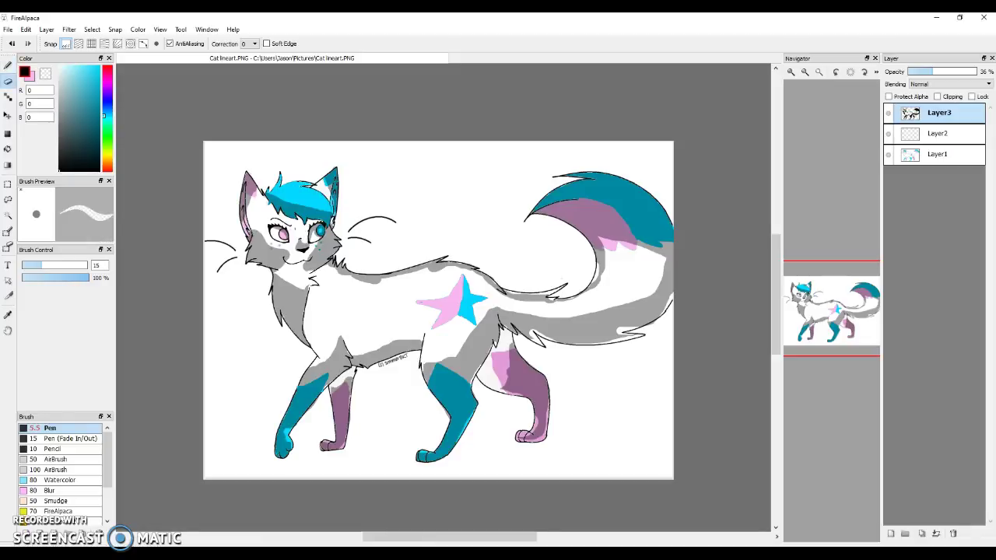
key("b")
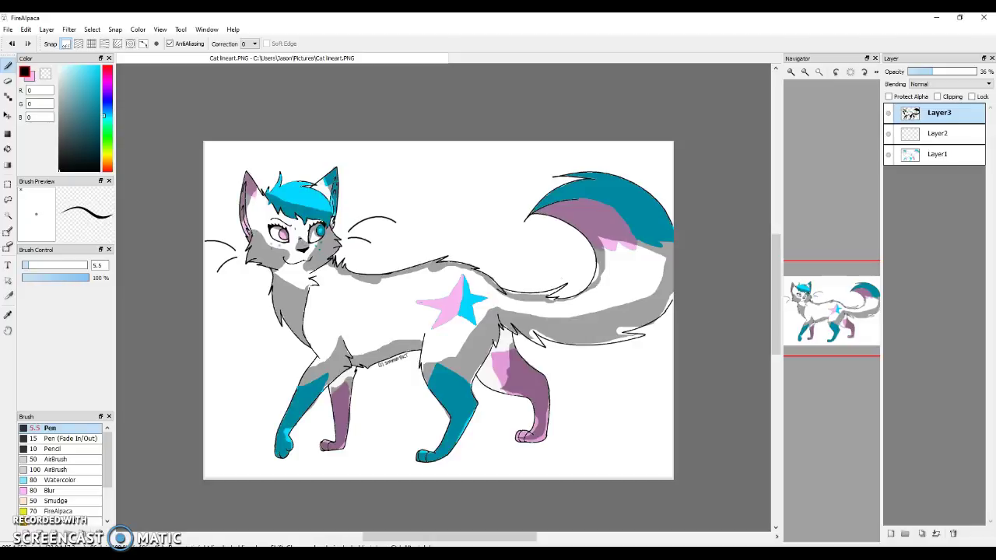
Undo the last pen stroke and erase the shading over the blue iris and cheek freckles at eraser size 8.9.
left_click(12, 44)
left_click(8, 81)
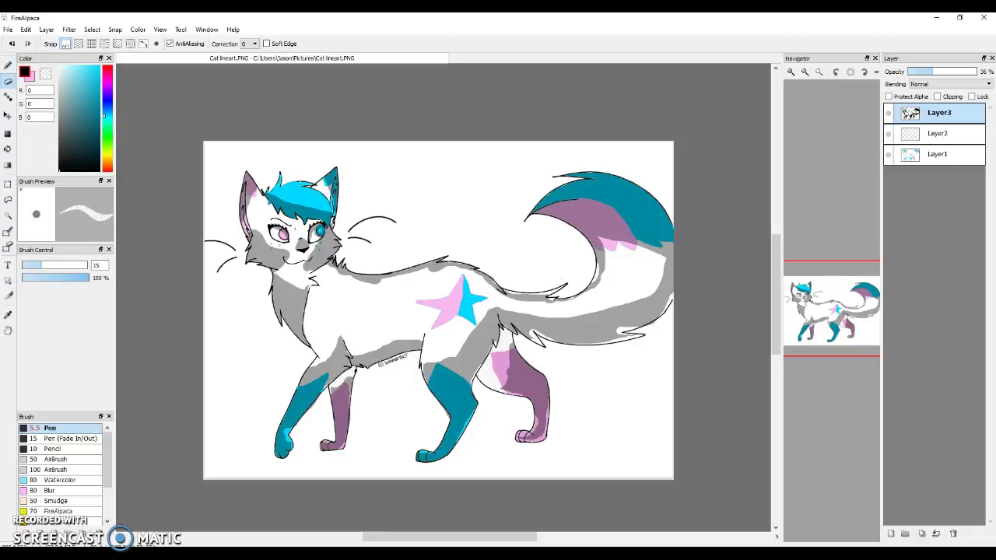
left_click(33, 265)
left_click_drag(267, 243, 280, 250)
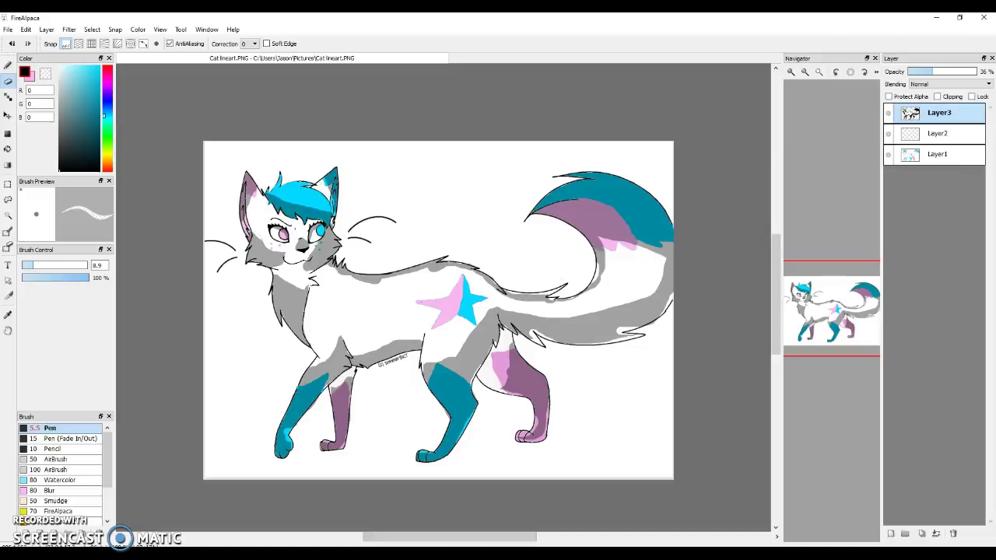
left_click_drag(263, 247, 283, 256)
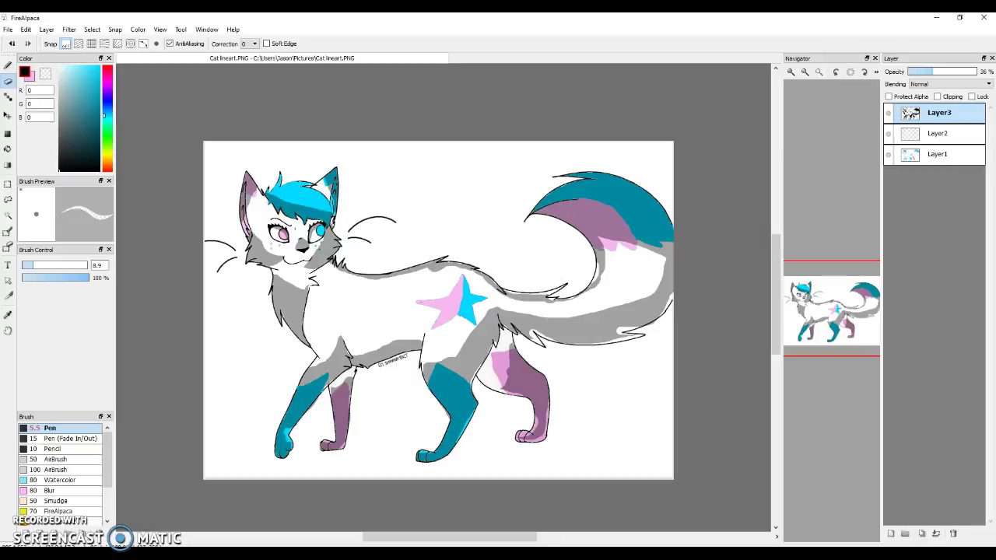
Trim the shading edges with the eraser along the back, the upper front legs and both hind thighs.
left_click_drag(427, 269, 485, 280)
left_click_drag(337, 345, 331, 355)
left_click_drag(353, 379, 332, 390)
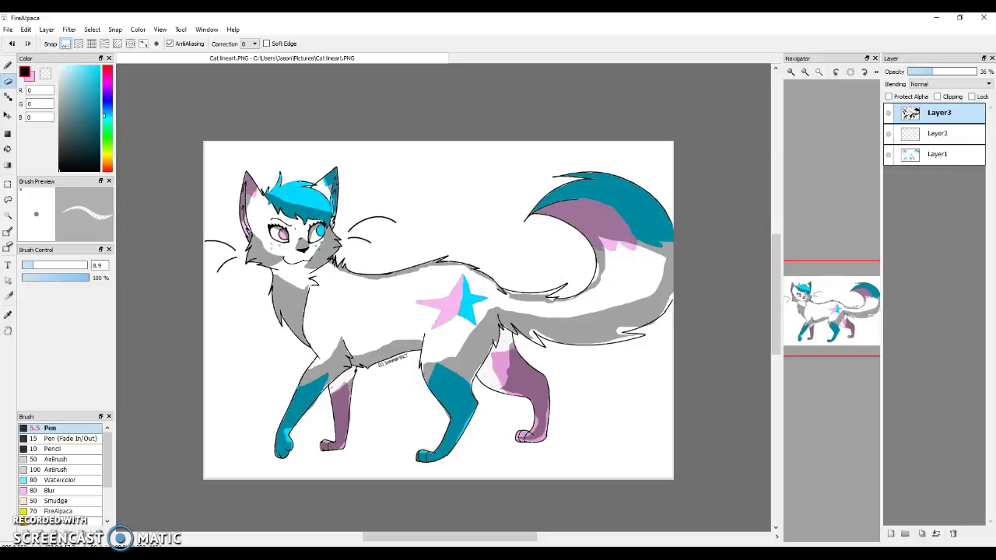
left_click_drag(494, 309, 446, 360)
left_click_drag(476, 331, 468, 341)
mouse_move(511, 343)
left_mouse_down()
mouse_move(513, 396)
mouse_move(507, 369)
mouse_move(510, 386)
left_mouse_up()
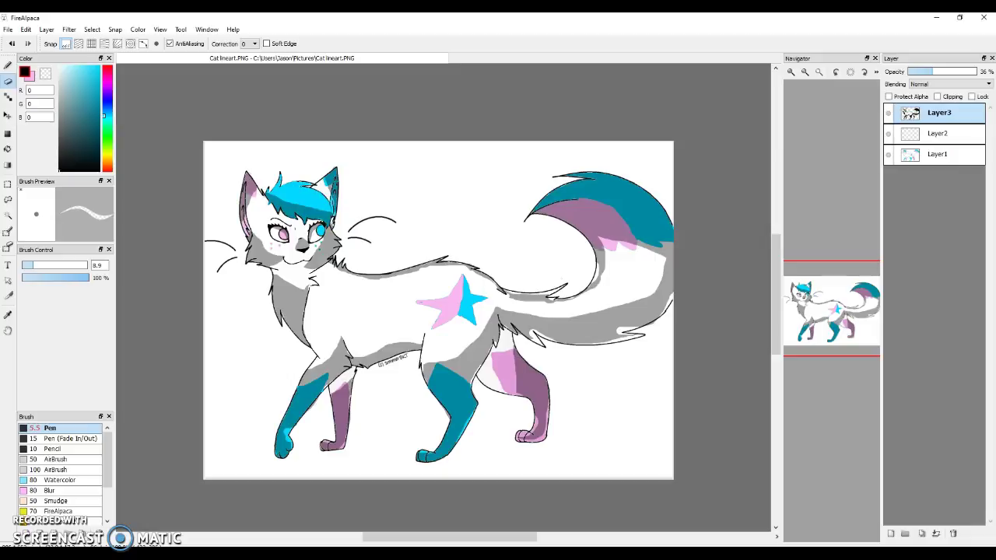
Touch up the shading along the middle of the cat's back with the Pen tool.
key("b")
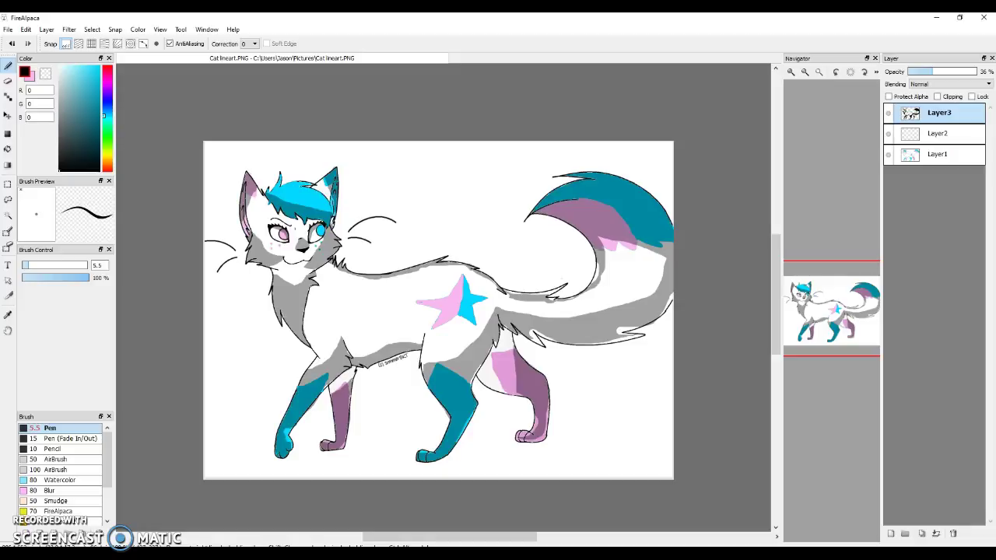
left_click_drag(431, 261, 413, 266)
key("e")
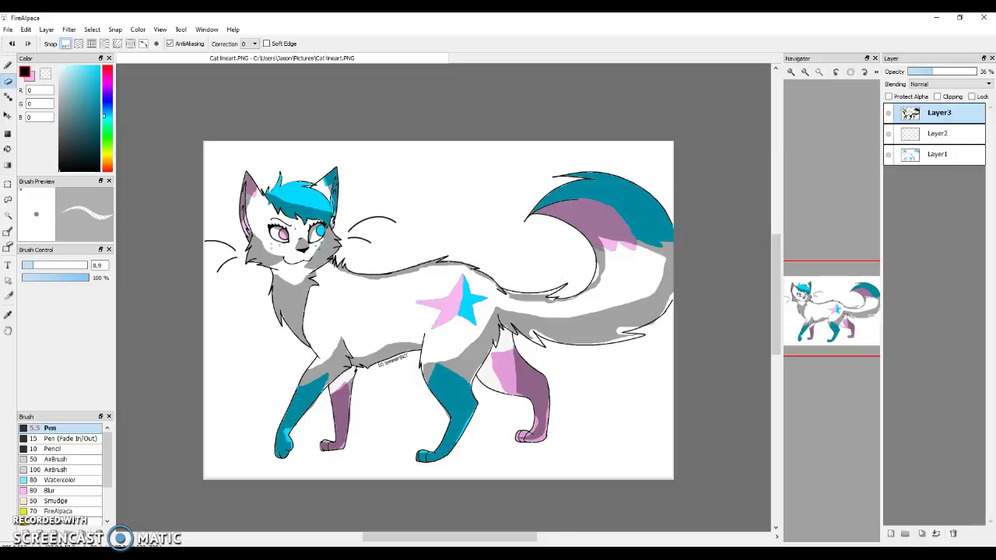
Switch to YouTube to check the title of the song being played and return to FireAlpaca.
key("alt+Tab")
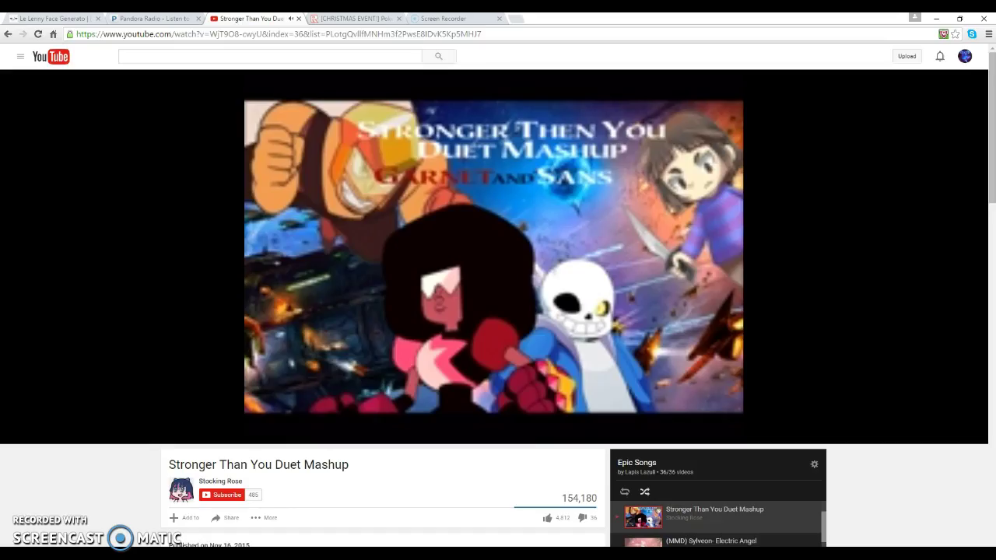
triple_click(193, 464)
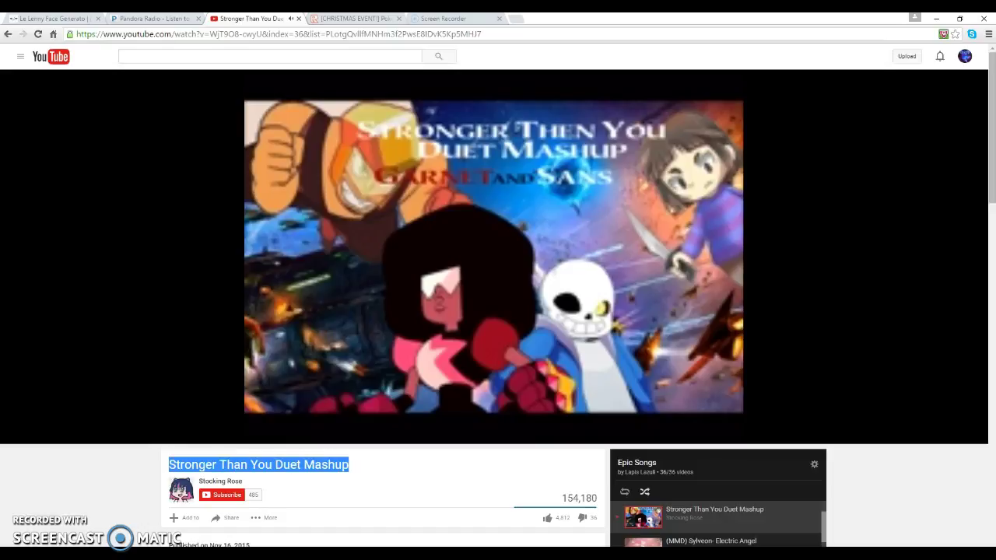
left_click(193, 464)
key("alt+Tab")
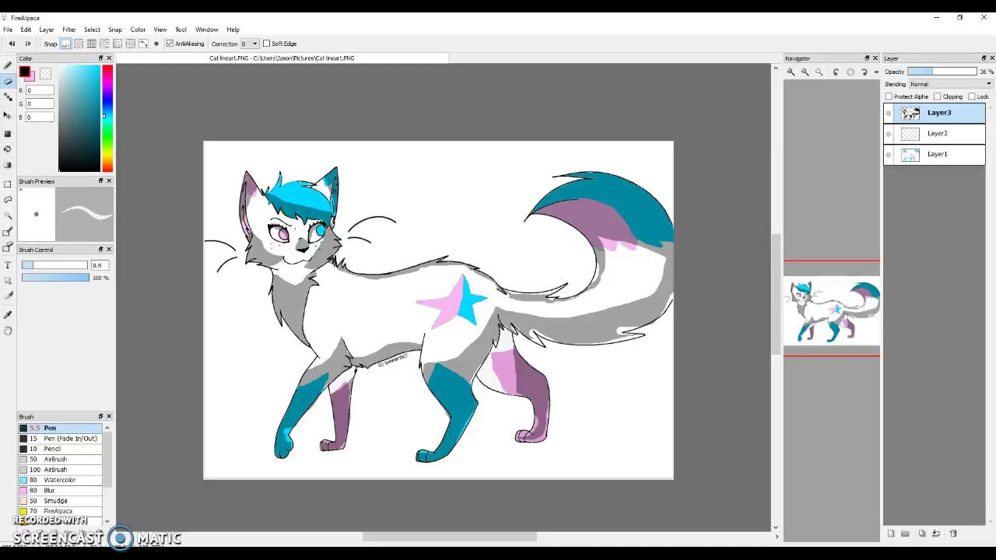
Draw jagged green grass with the Pen tool along the ground from the canvas edge to the near hind leg.
left_click(8, 66)
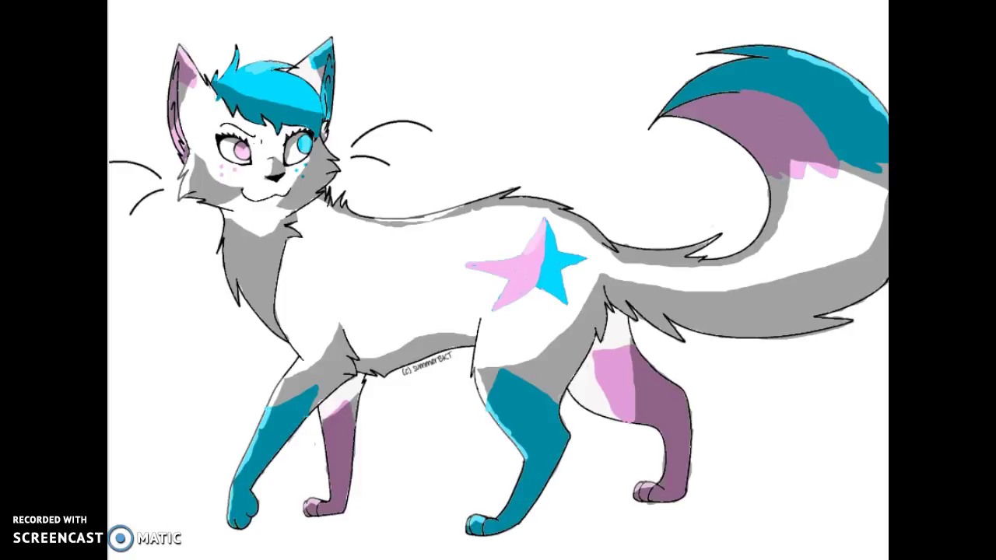
mouse_move(109, 509)
left_mouse_down()
mouse_move(129, 487)
mouse_move(150, 495)
mouse_move(170, 484)
mouse_move(171, 509)
mouse_move(204, 491)
mouse_move(207, 506)
mouse_move(227, 491)
left_mouse_up()
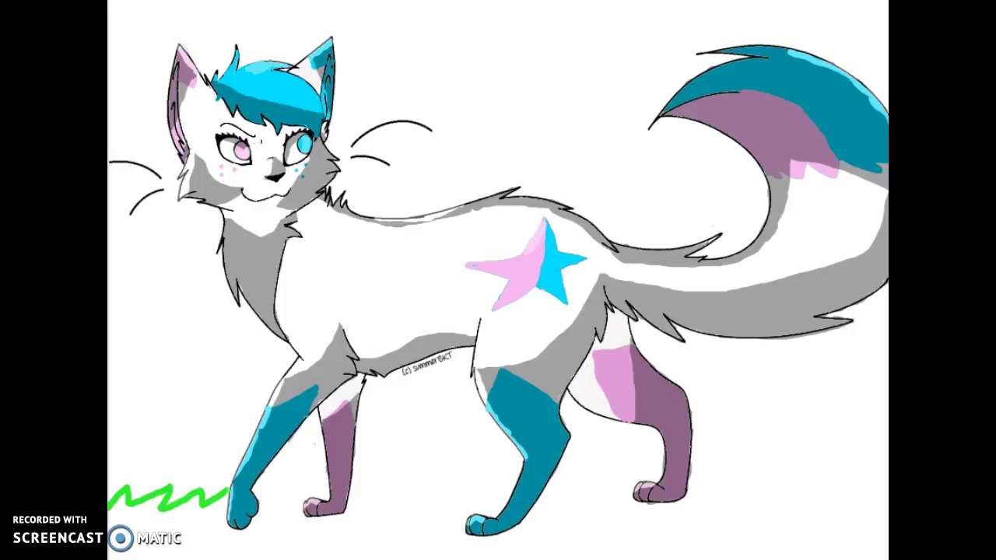
mouse_move(231, 489)
left_mouse_down()
mouse_move(254, 492)
mouse_move(274, 477)
mouse_move(273, 489)
mouse_move(297, 476)
mouse_move(285, 493)
mouse_move(315, 480)
mouse_move(312, 497)
mouse_move(330, 475)
mouse_move(359, 479)
mouse_move(386, 460)
mouse_move(400, 478)
mouse_move(437, 467)
mouse_move(467, 484)
mouse_move(489, 465)
mouse_move(484, 490)
left_mouse_up()
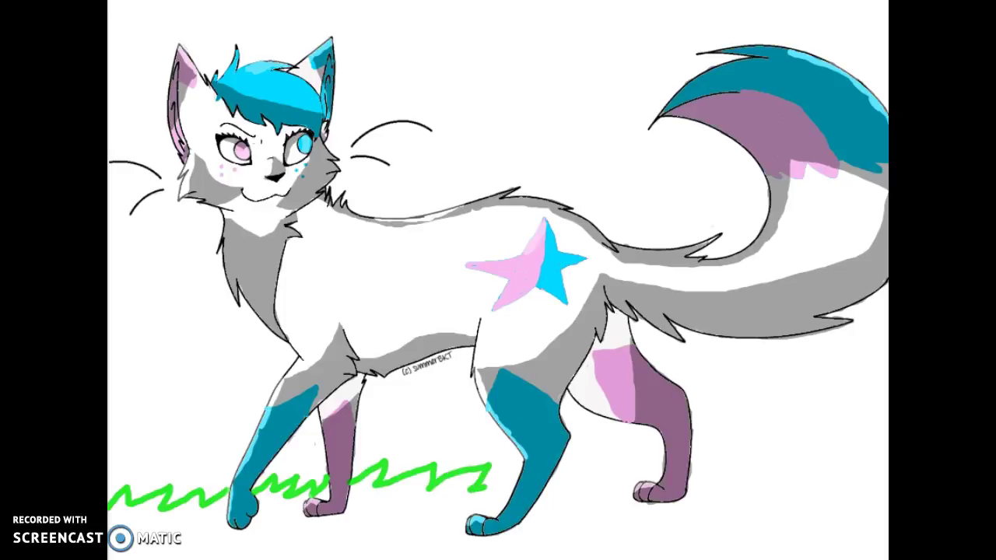
Undo the green grass strokes around the cat's paws.
key("ctrl+z")
key("ctrl+z")
key("ctrl+z")
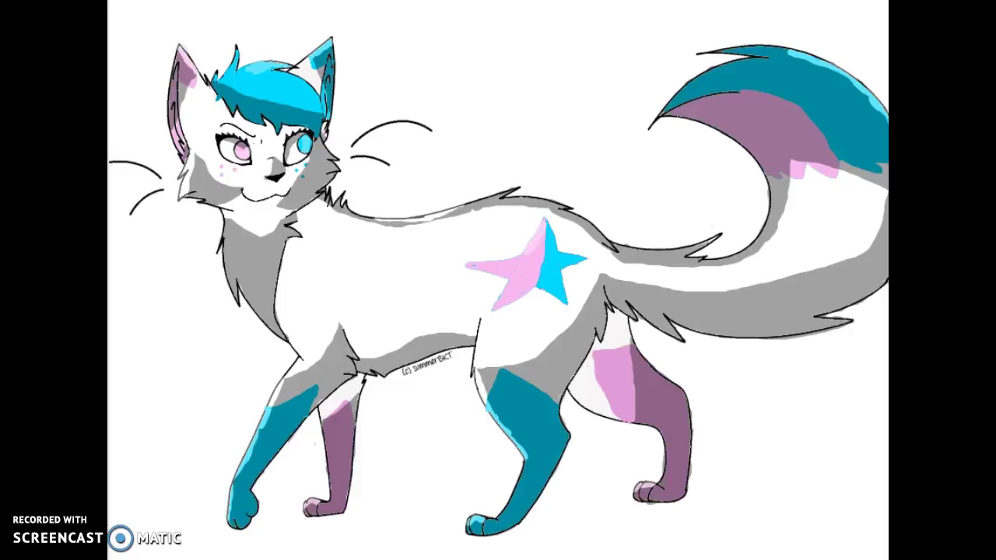